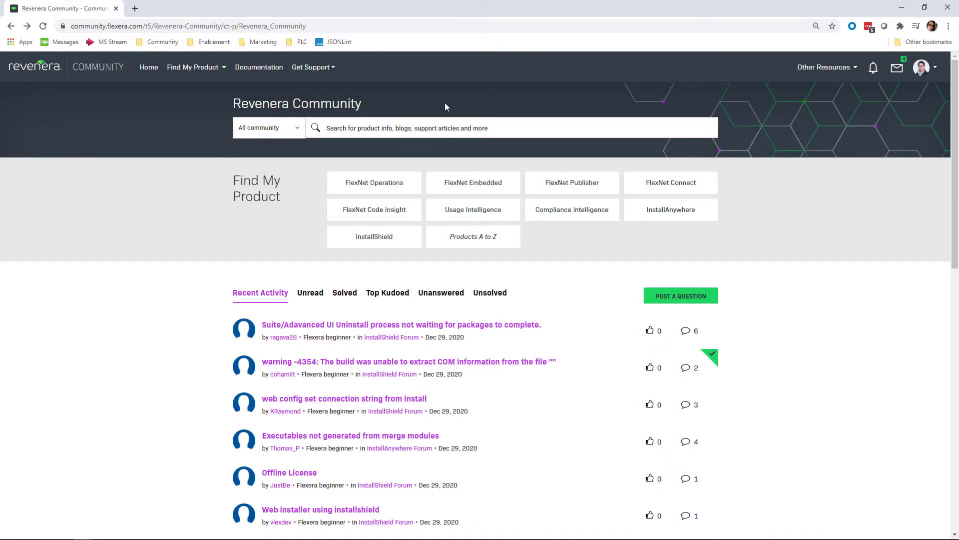
Expand the Get Support menu to show its options, including Product and License Center User Administration.
{"action": "left_click", "coordinate": [326, 73]}
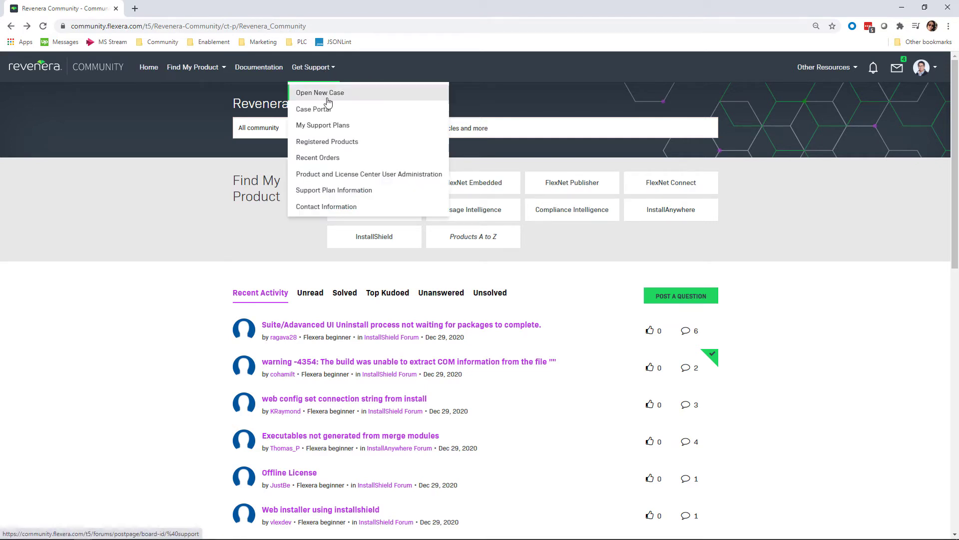